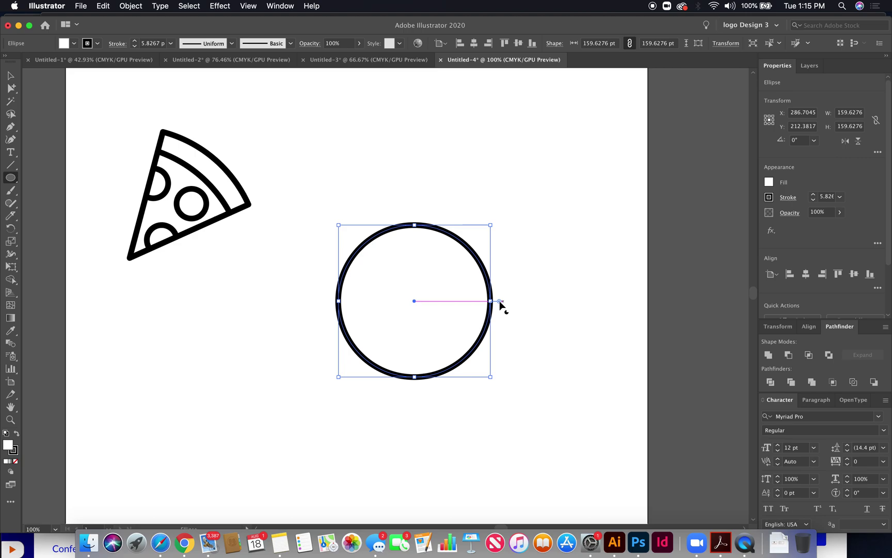
- Turn the circle into a pie slice spanning about 13° to 69° by inverting the pie, and expand it into a plain path
drag(500, 305, 439, 242)
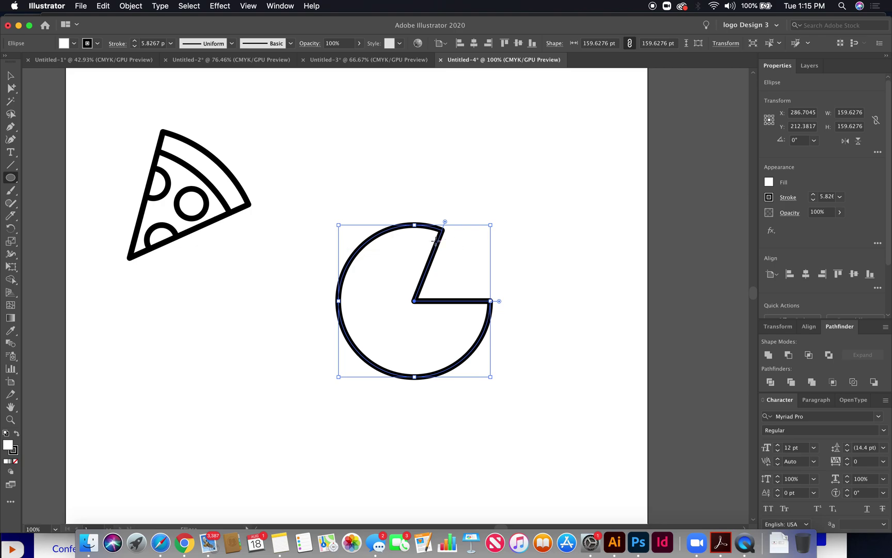
drag(499, 302, 497, 282)
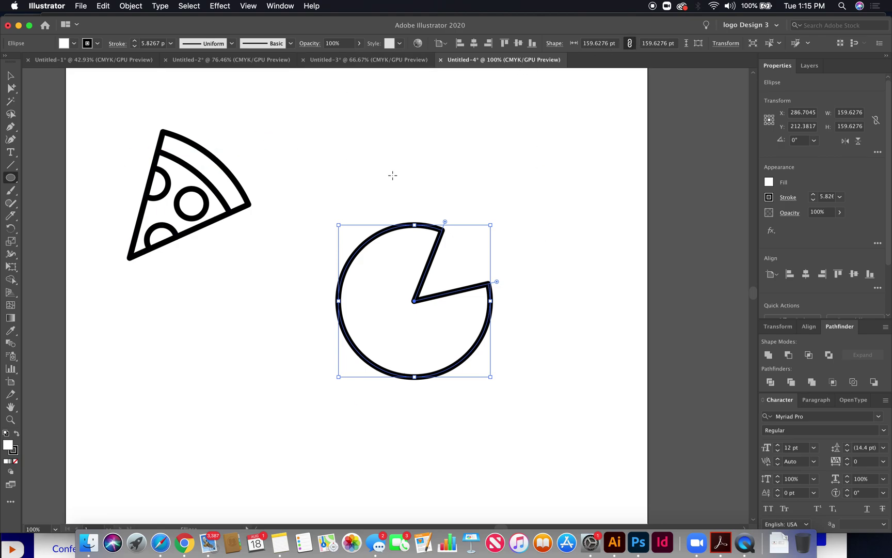
click(554, 45)
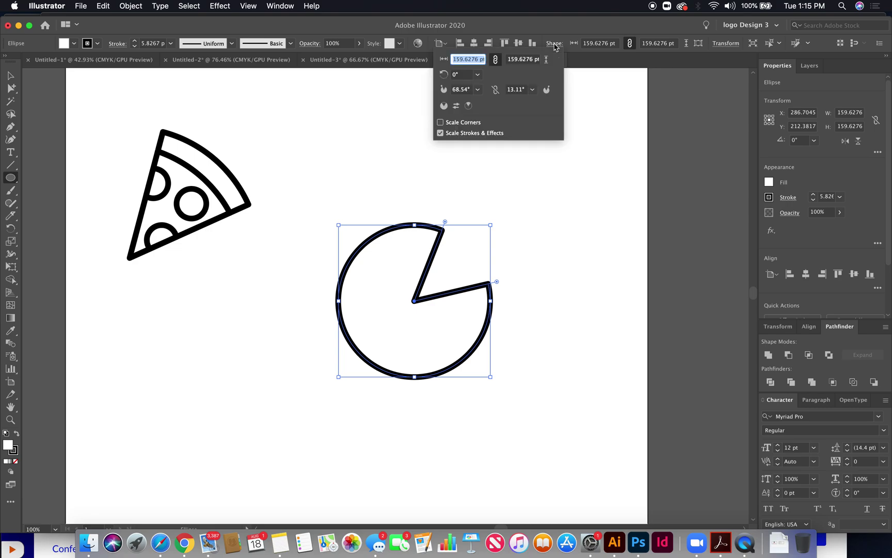
click(469, 106)
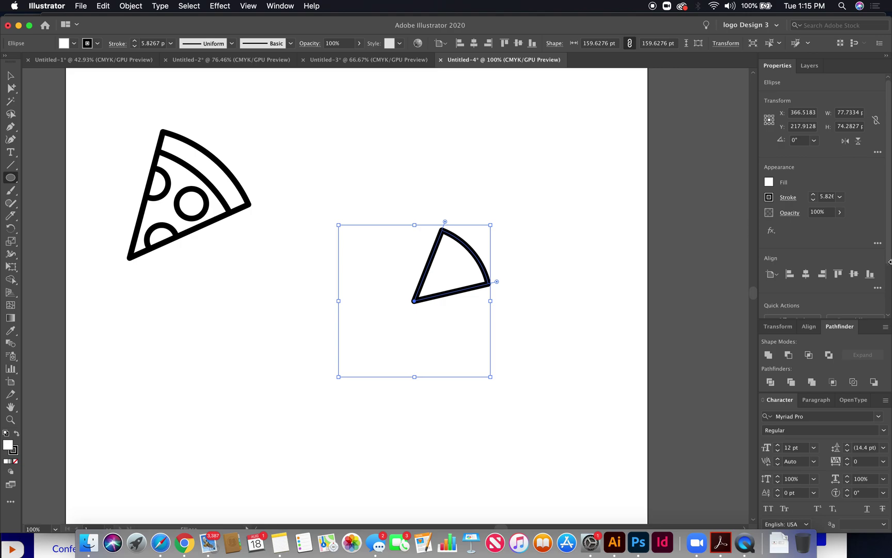
drag(889, 271, 889, 325)
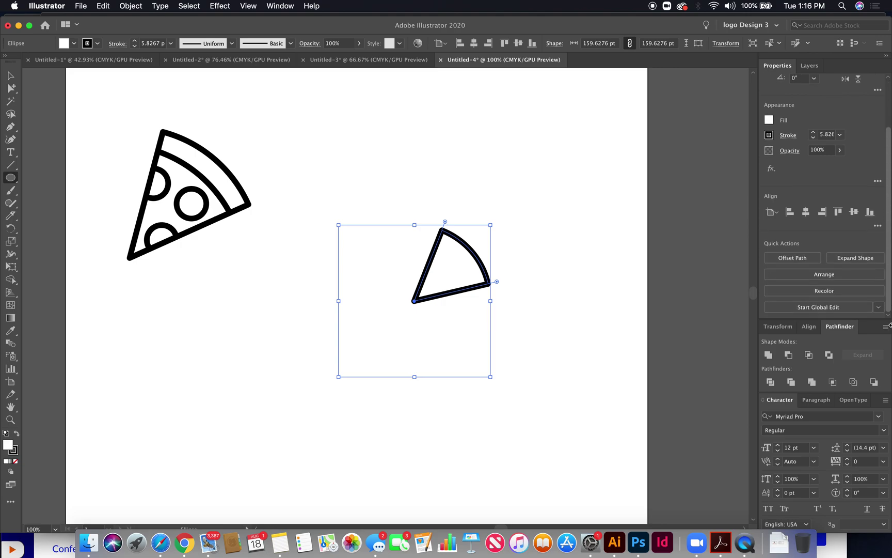
click(862, 261)
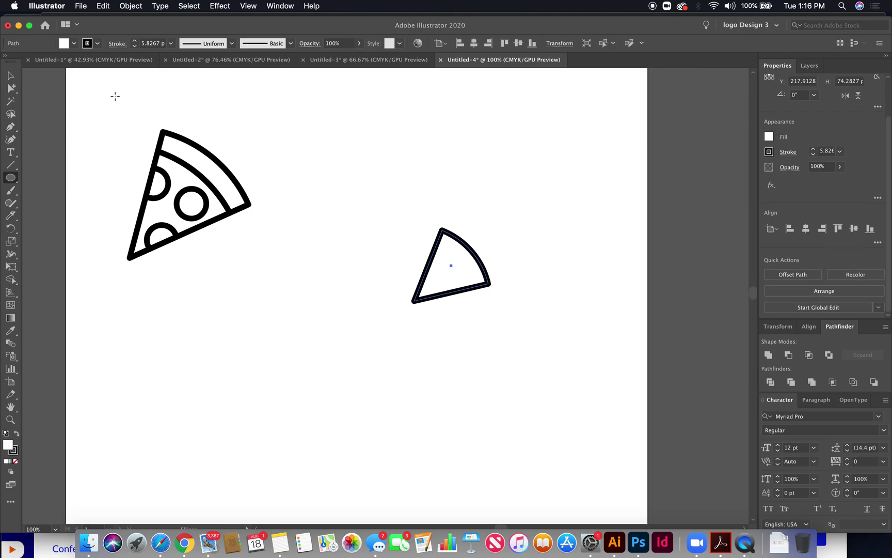
- Select the expanded slice and scale it up proportionally to about 160 by 153 pt
click(12, 88)
click(484, 195)
drag(407, 240, 498, 351)
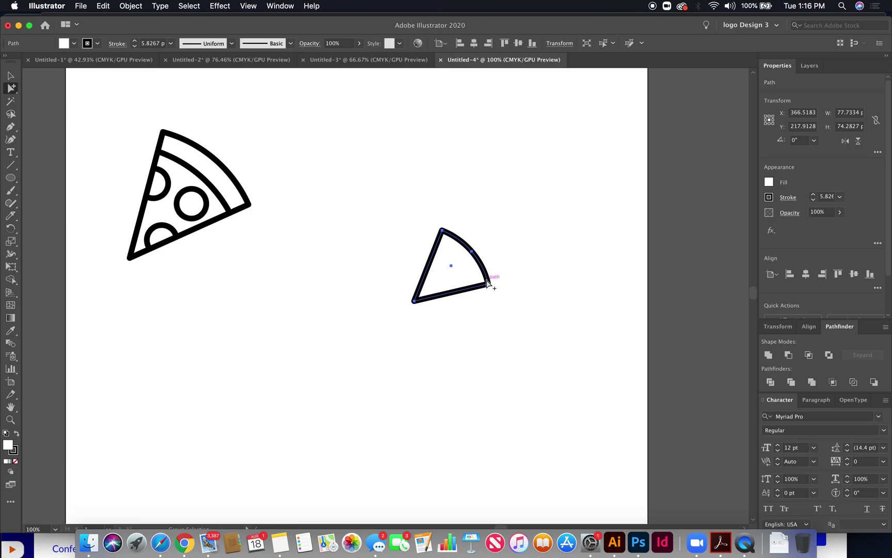
click(10, 76)
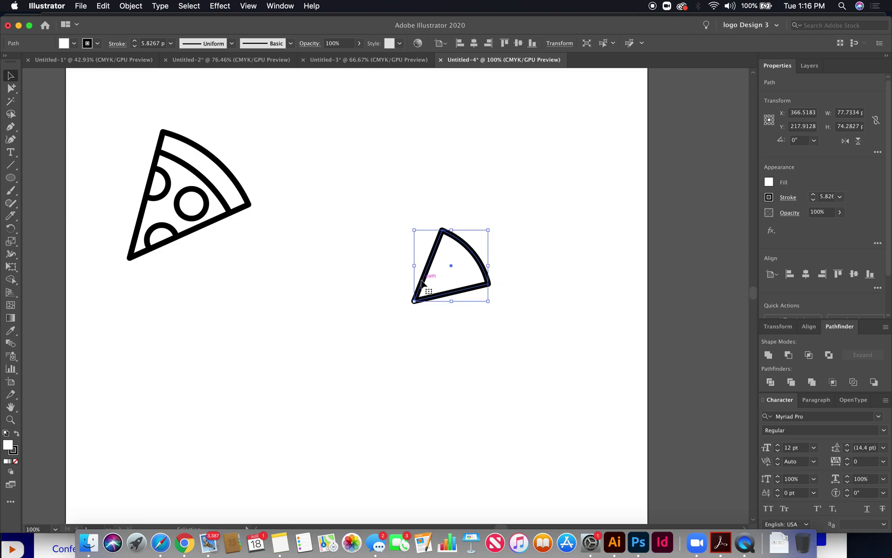
drag(414, 301, 336, 389)
- Set the enlarged slice's stroke weight to 8 pt and deselect it
click(11, 88)
click(134, 46)
click(135, 46)
click(134, 46)
click(134, 46)
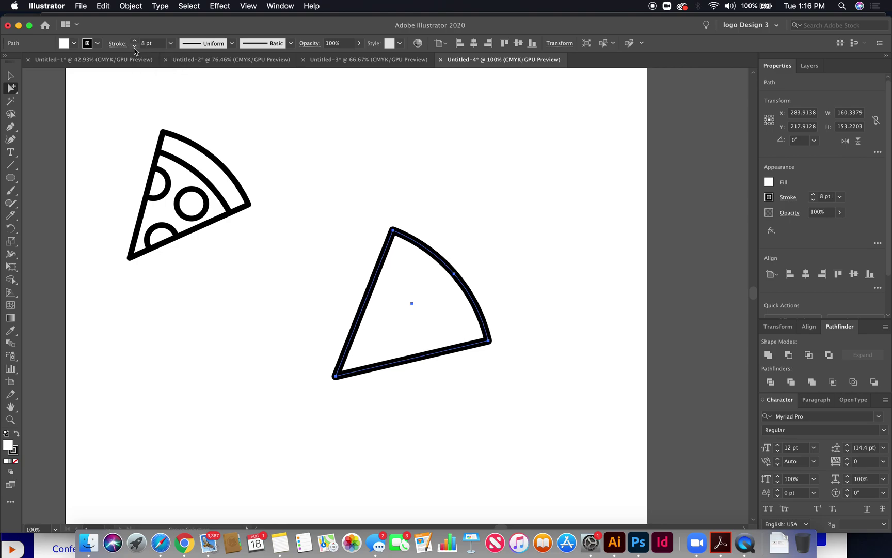
click(336, 158)
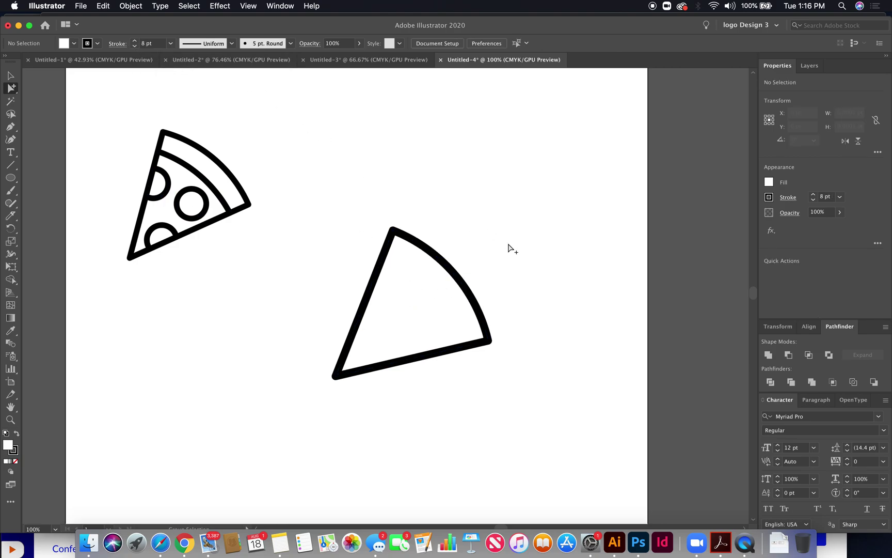
- Duplicate the slice about 21 pt to the left and 19 pt down, and select both overlapping slices
drag(457, 280, 437, 294)
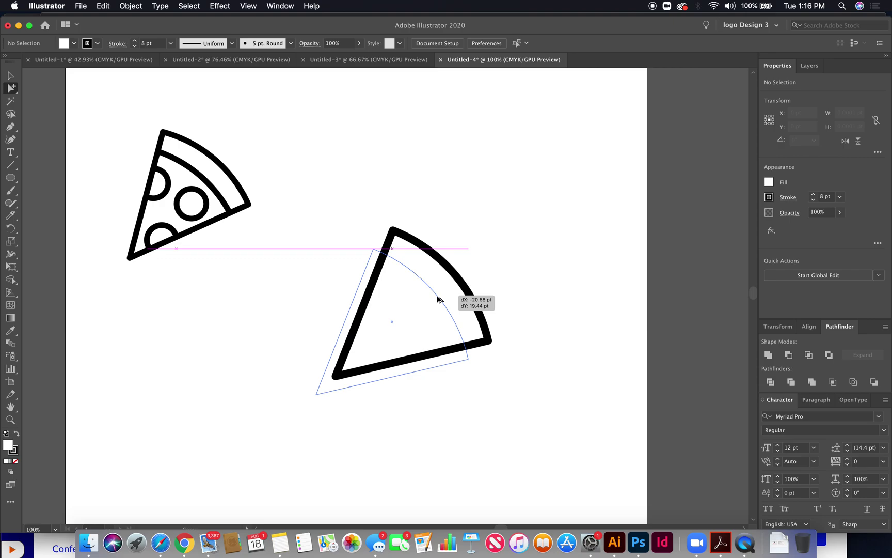
drag(438, 299, 437, 299)
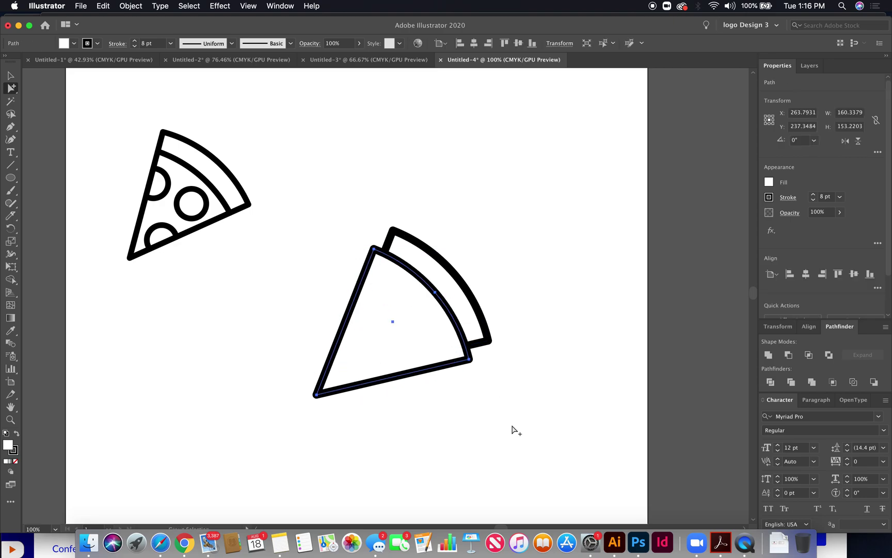
drag(515, 429, 403, 302)
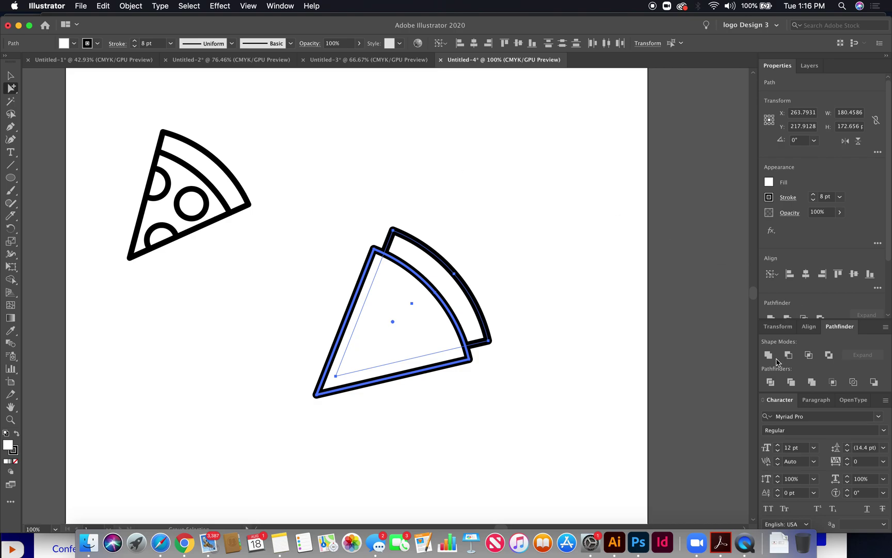
- Try dividing the two slices with Pathfinder and deleting the piece outside the original slice, and undo it
click(771, 382)
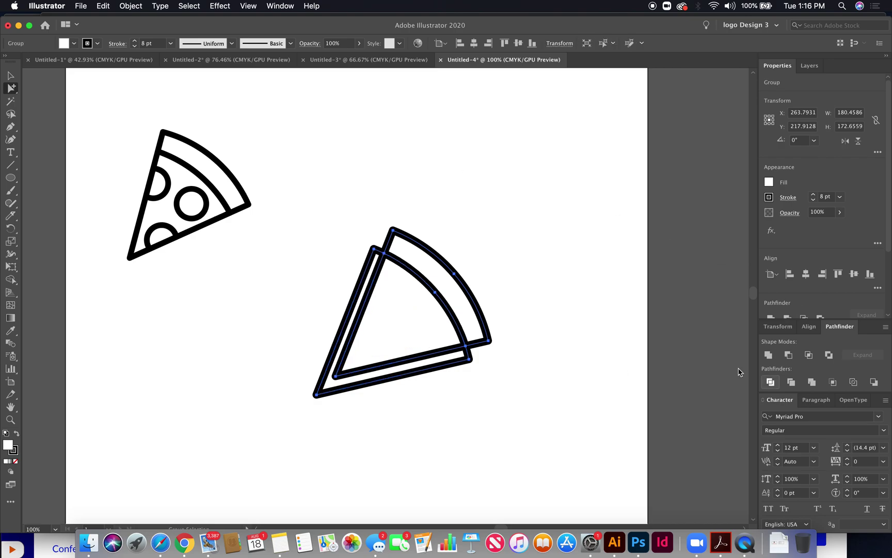
click(533, 393)
click(468, 361)
key(Delete)
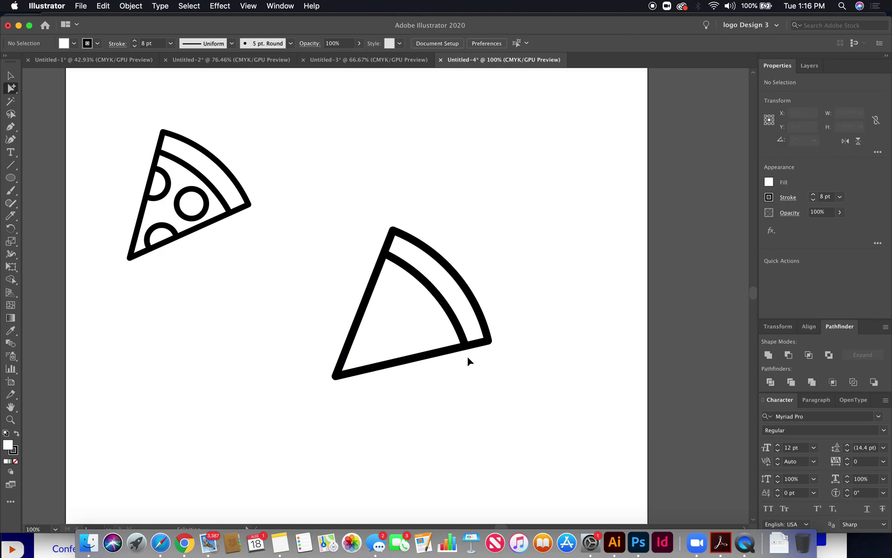
key(super+z)
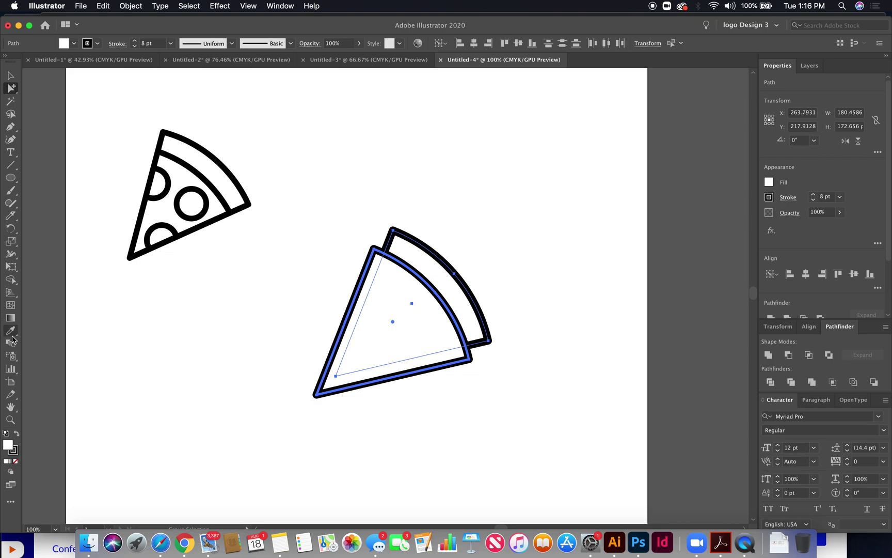
- Remove the copy's overhang outside the original slice with the Shape Builder tool
click(10, 280)
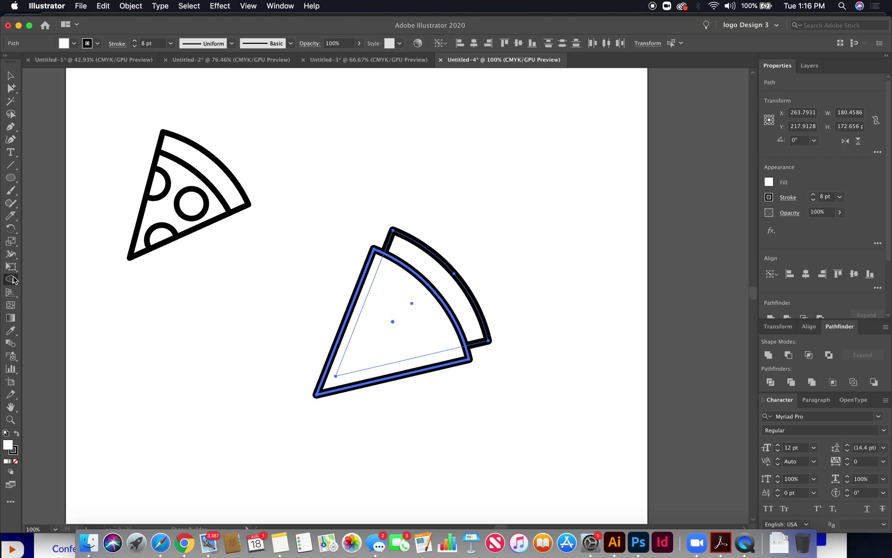
alt+click(367, 285)
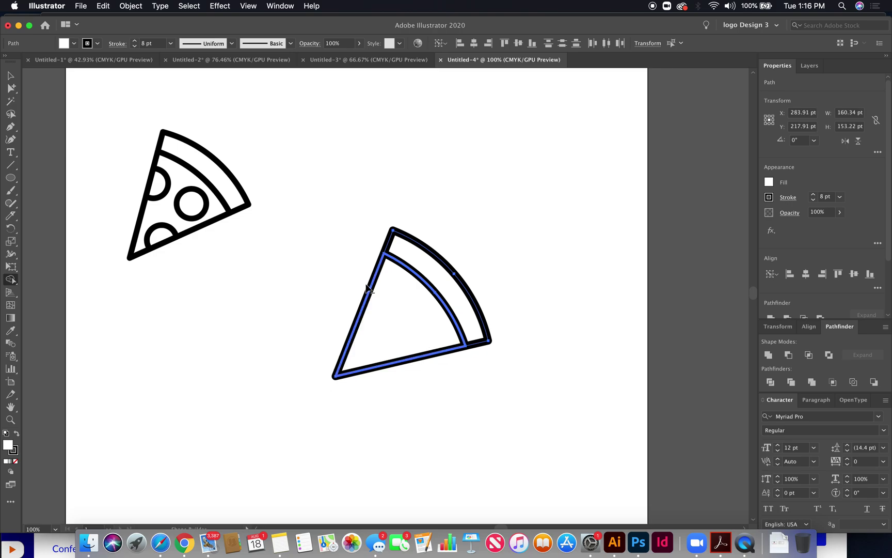
key(super+shift+a)
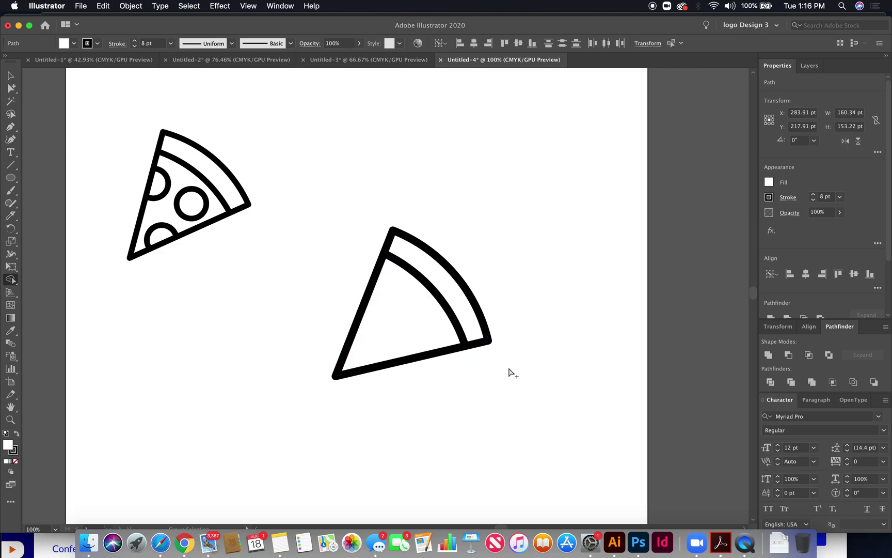
- Try moving the outer slice and the inner slice away from each other, undoing each move
click(11, 88)
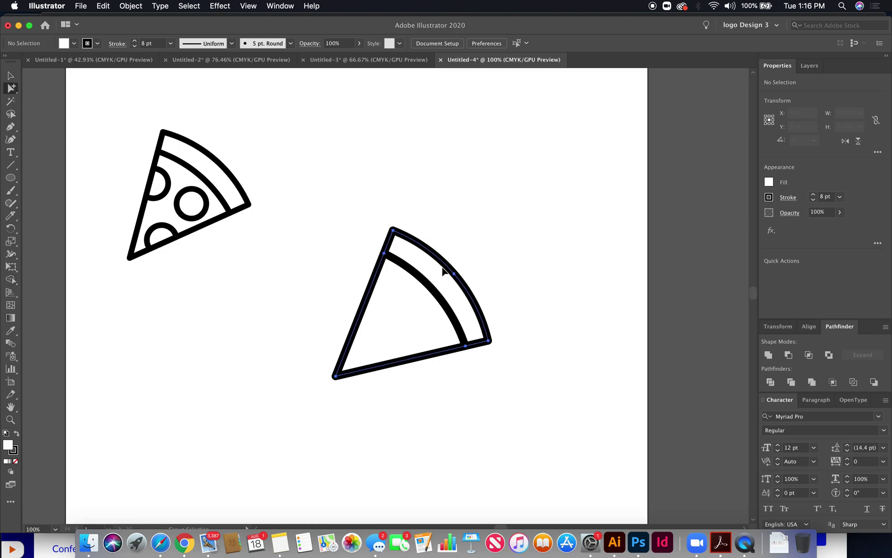
drag(443, 271, 458, 235)
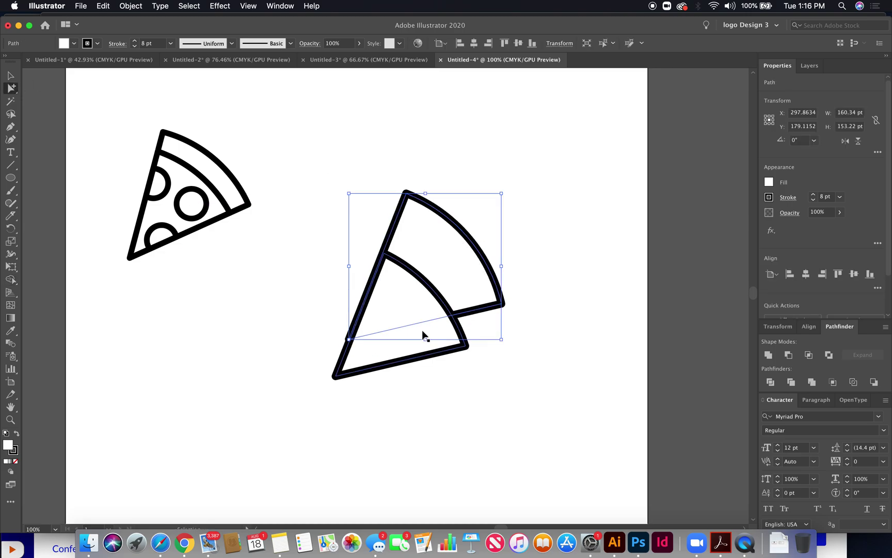
key(super+z)
click(517, 335)
drag(462, 343, 442, 396)
key(super+z)
click(496, 437)
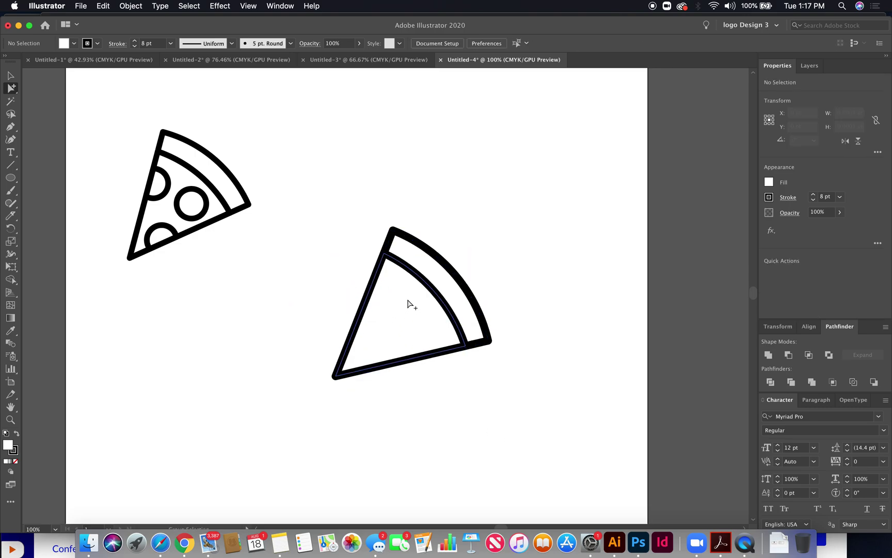
- Undo the Shape Builder trim and the slice duplication
click(10, 177)
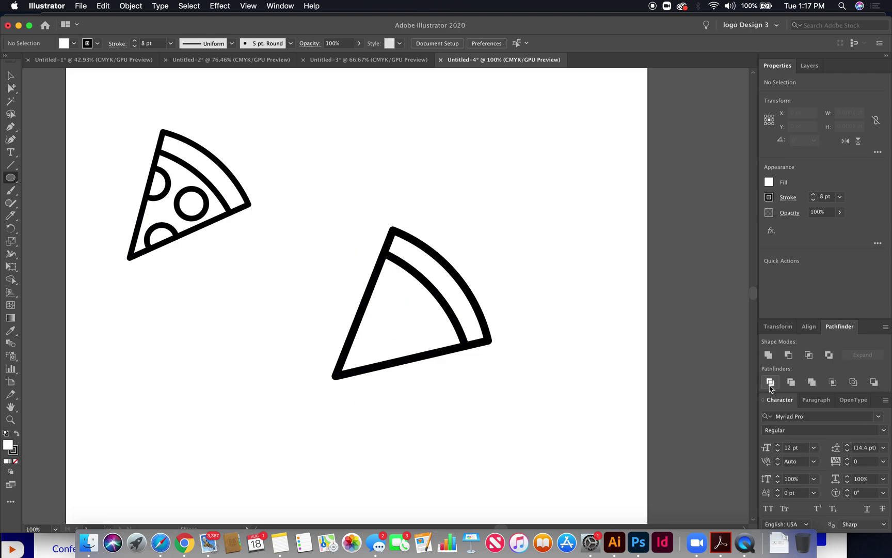
key(super+z)
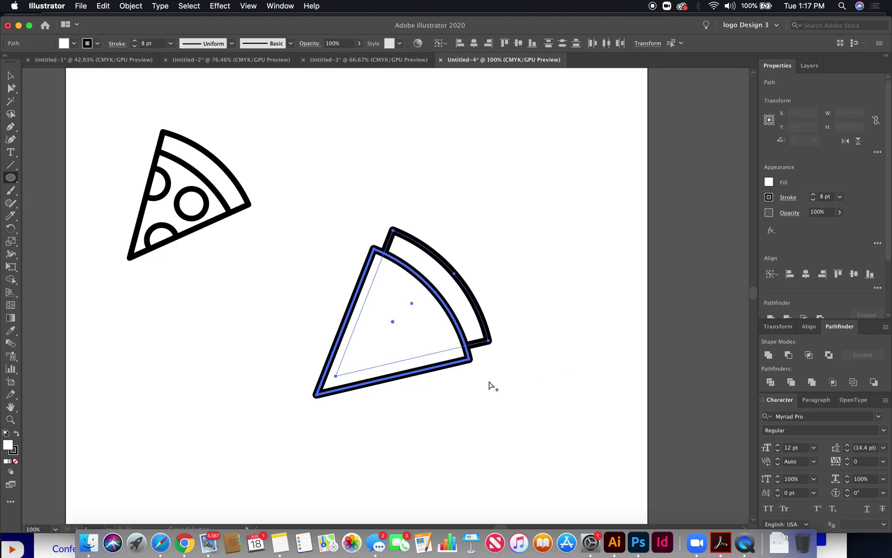
key(super+z)
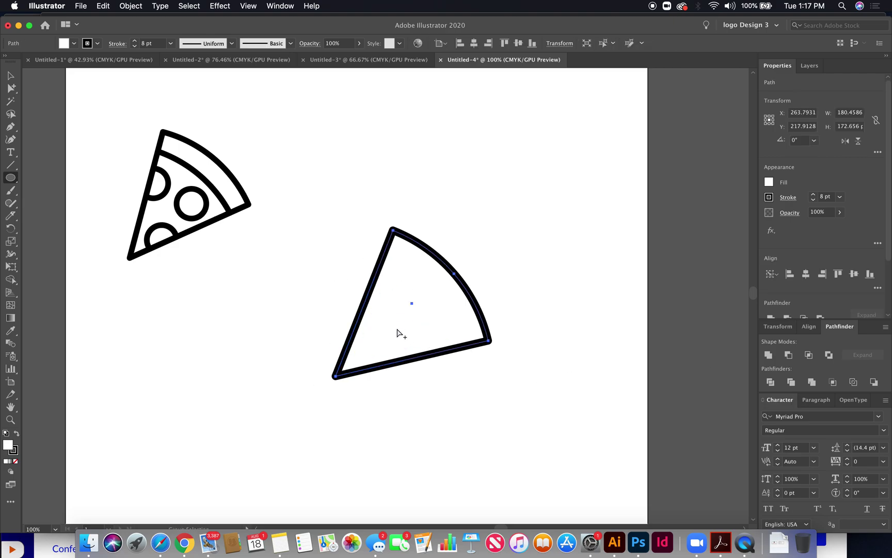
key(super+z)
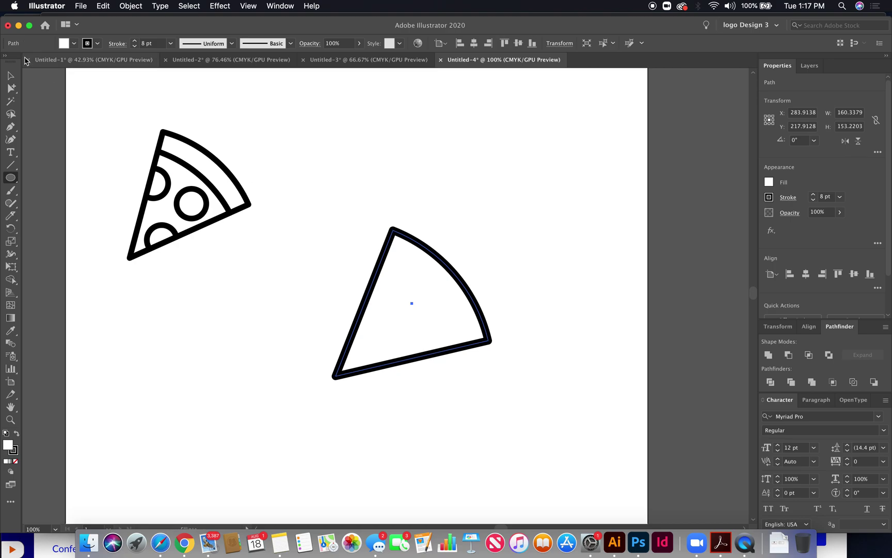
- Duplicate the slice about 24 pt to the left and 19 pt down, and divide the overlapping slices with Pathfinder
key(a)
drag(455, 274, 434, 295)
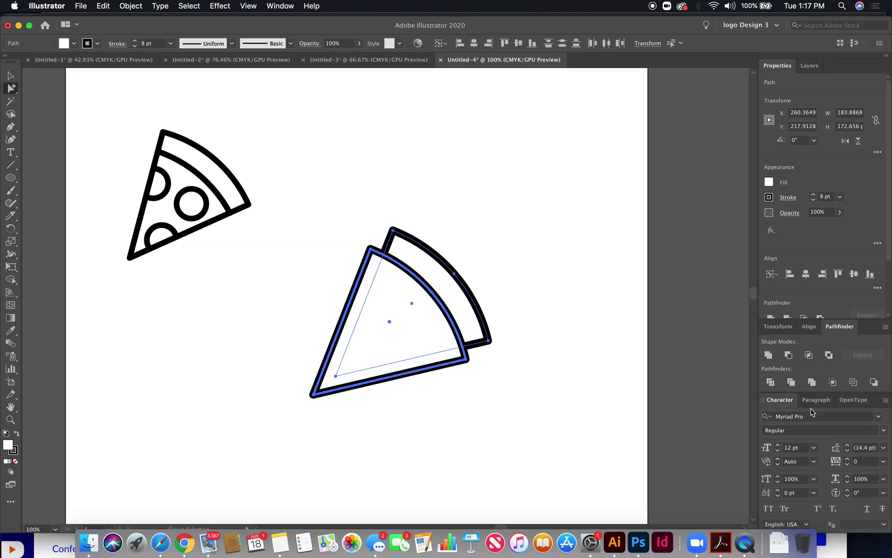
click(770, 382)
- Delete the divided strip that extends beyond the original slice's two straight edges
click(577, 371)
key(super+z)
key(super+z)
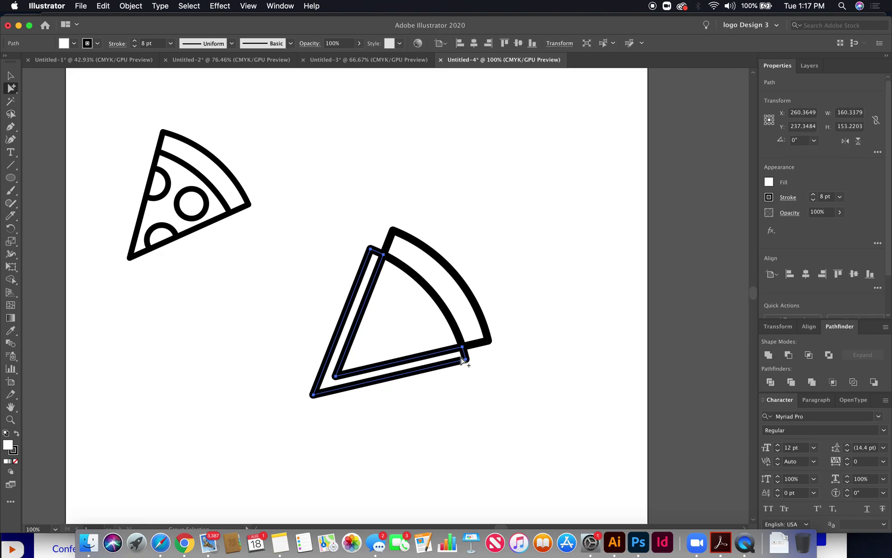
- Try pulling the inner slice and the crust piece apart as separate shapes, undoing each move
drag(429, 357, 372, 431)
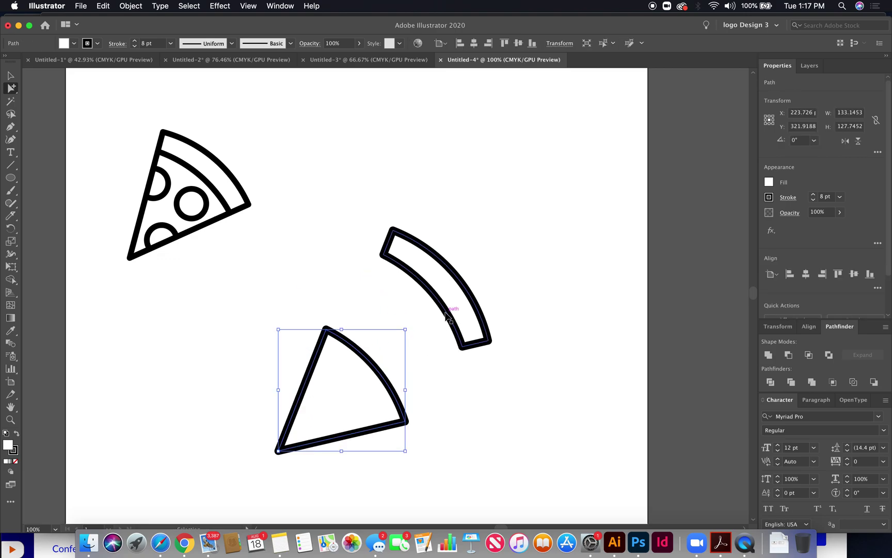
key(super+z)
drag(479, 310, 496, 275)
key(super+z)
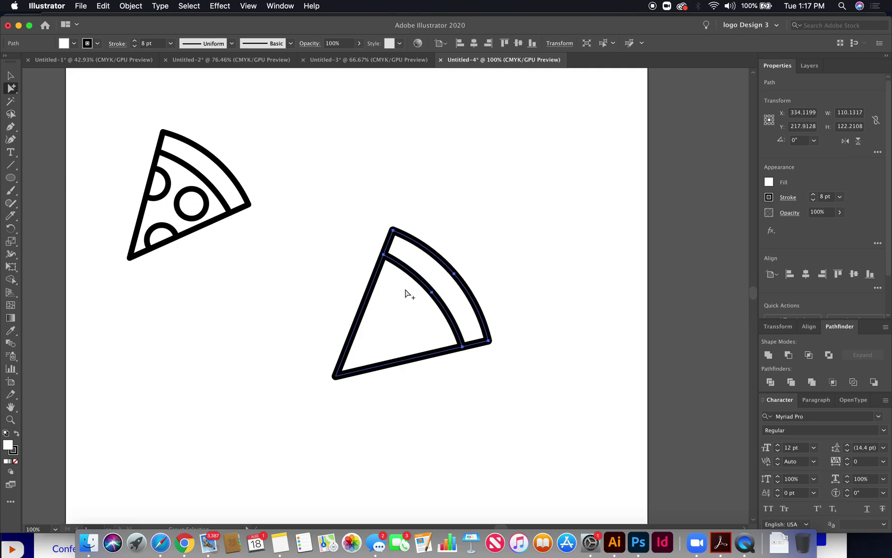
click(470, 249)
- Draw three pepperoni circles: about 39 pt across the slice's left edge, one inside near the crust, and about 35 pt across the lower edge
click(10, 177)
drag(343, 297, 381, 334)
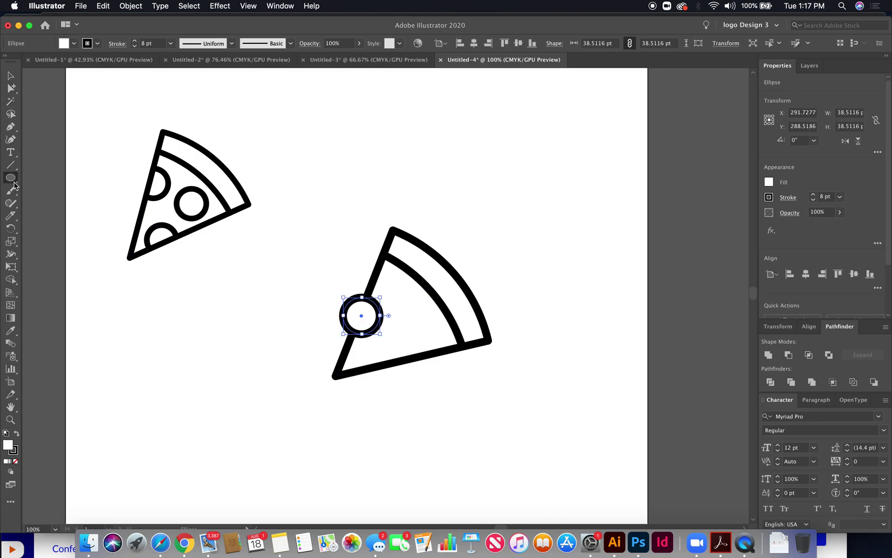
drag(403, 293, 432, 321)
drag(380, 342, 407, 377)
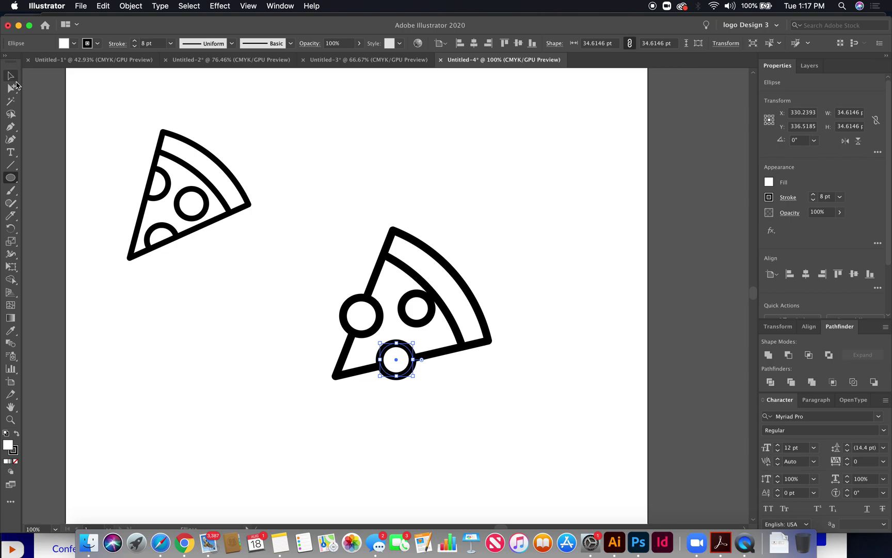
- Select the three circles with the inner slice and divide them with Pathfinder
click(11, 88)
shift+click(368, 327)
shift+click(408, 308)
shift+click(420, 343)
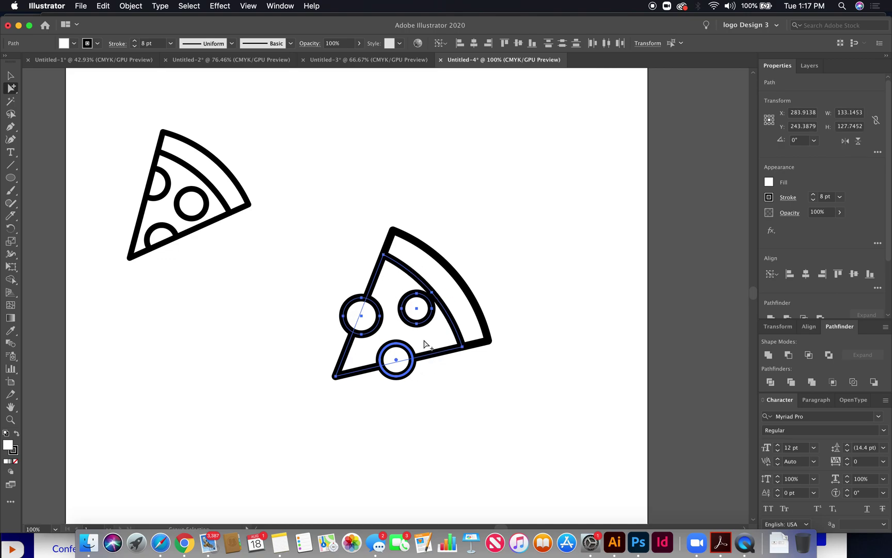
click(774, 383)
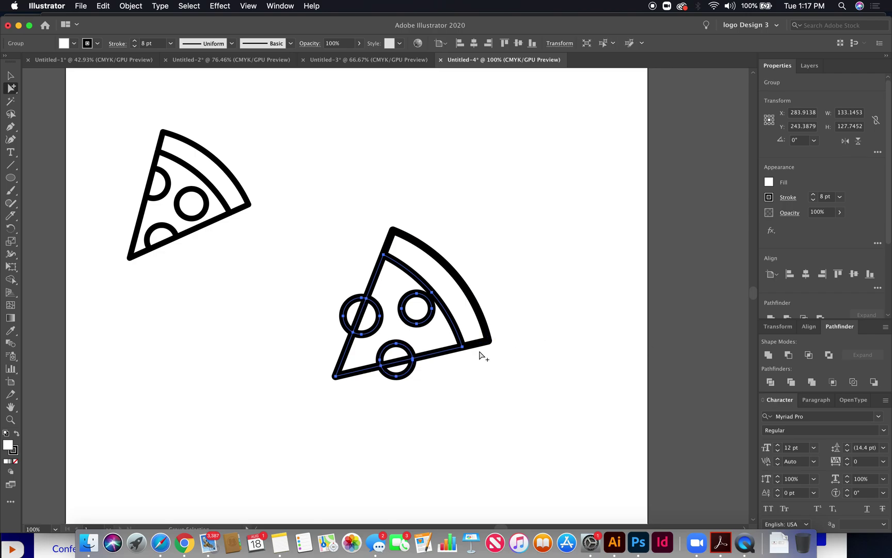
click(434, 402)
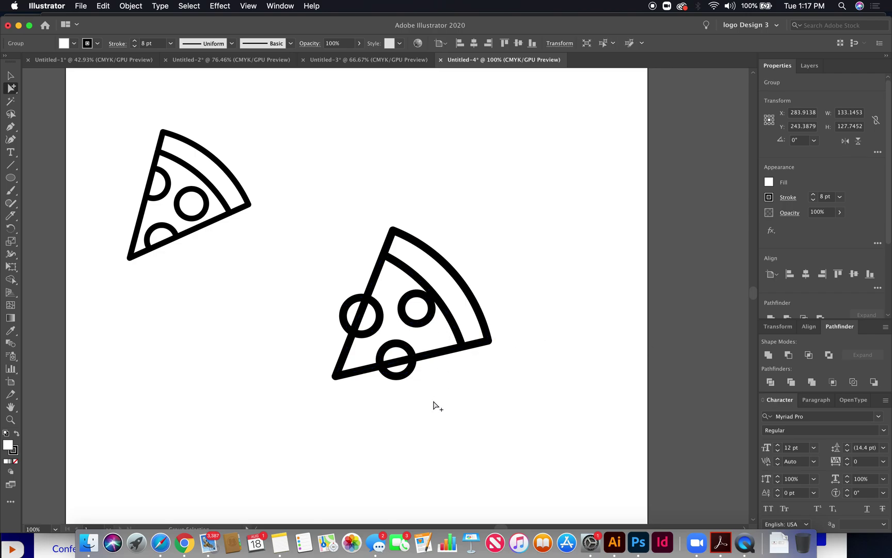
- Delete the parts of the lower and left circles that stick out beyond the slice
click(408, 374)
key(Delete)
click(345, 316)
key(Delete)
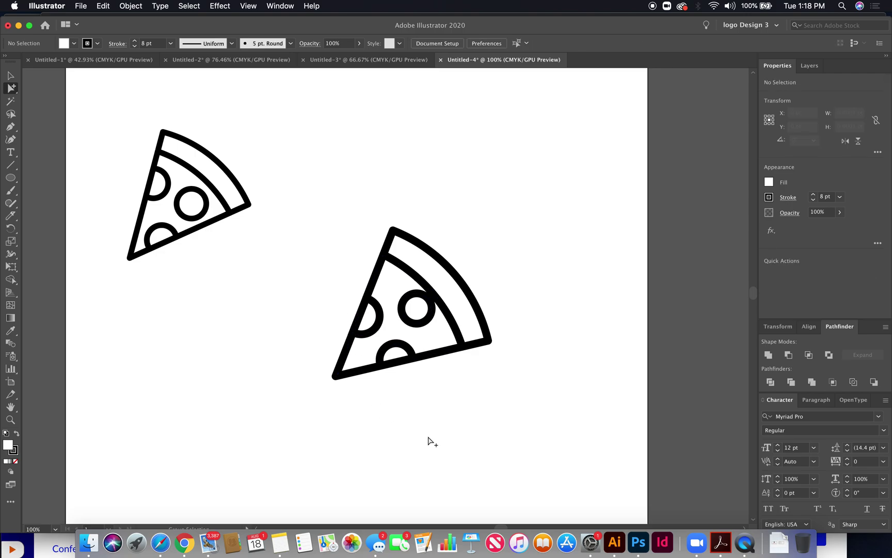